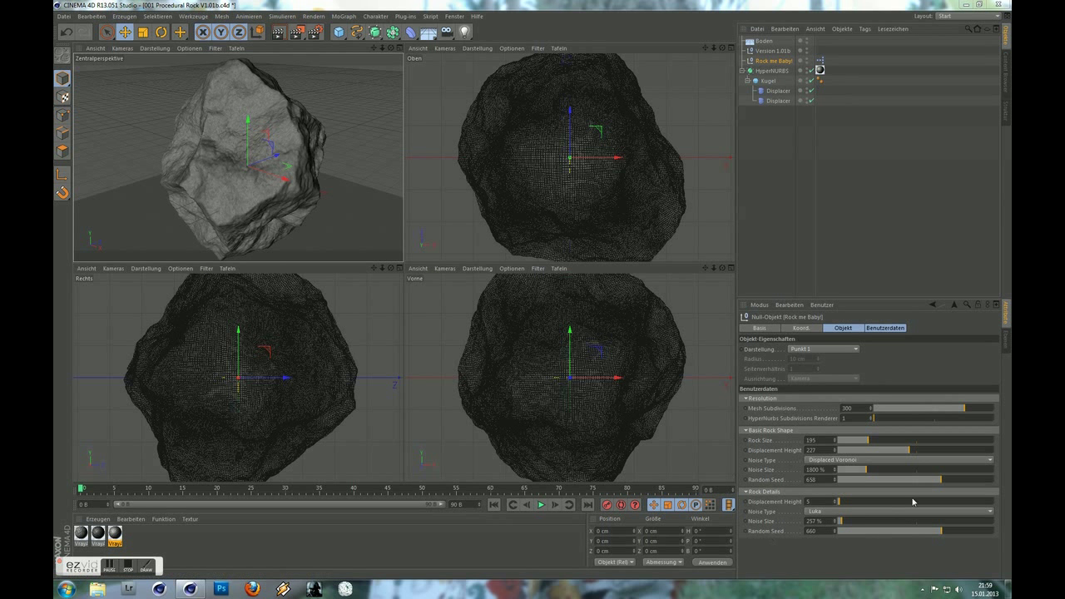
- Set the rock's Mesh Subdivisions to 50 in the User Data tab
left_click(129, 563)
double_click(857, 408)
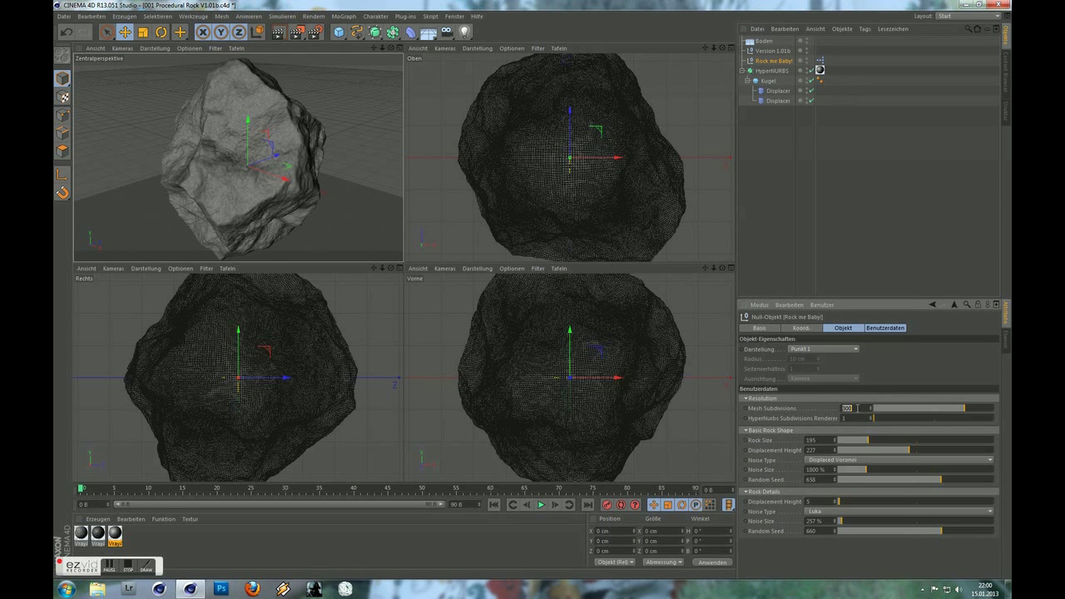
type("50")
key("Return")
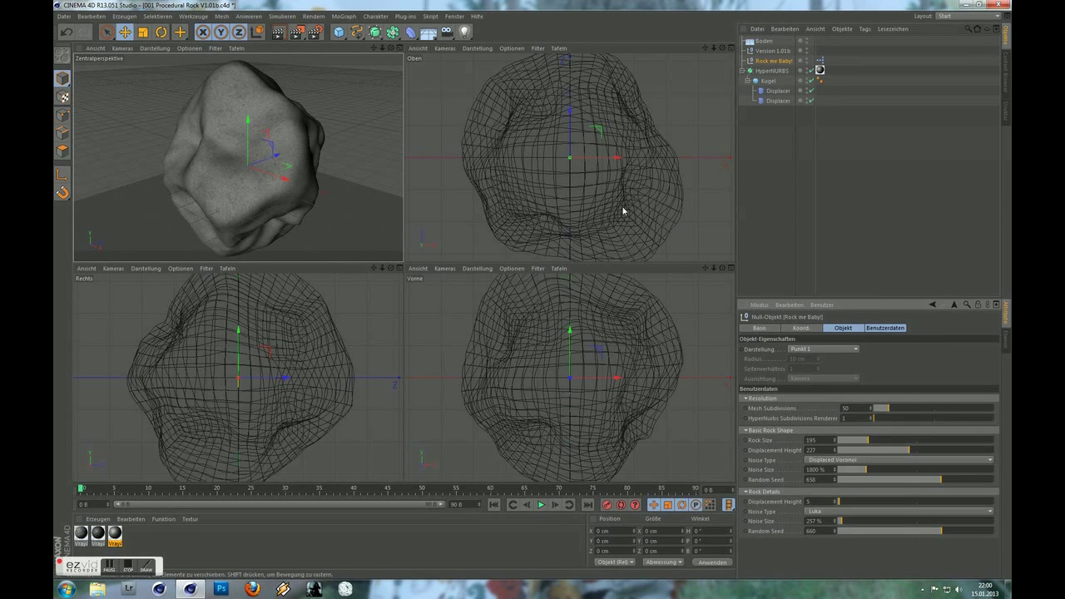
- Switch the front, top and right viewports from wireframe to Gouraud shading
scroll(583, 191, "down", 3)
scroll(570, 330, "down", 1)
scroll(569, 331, "down", 3)
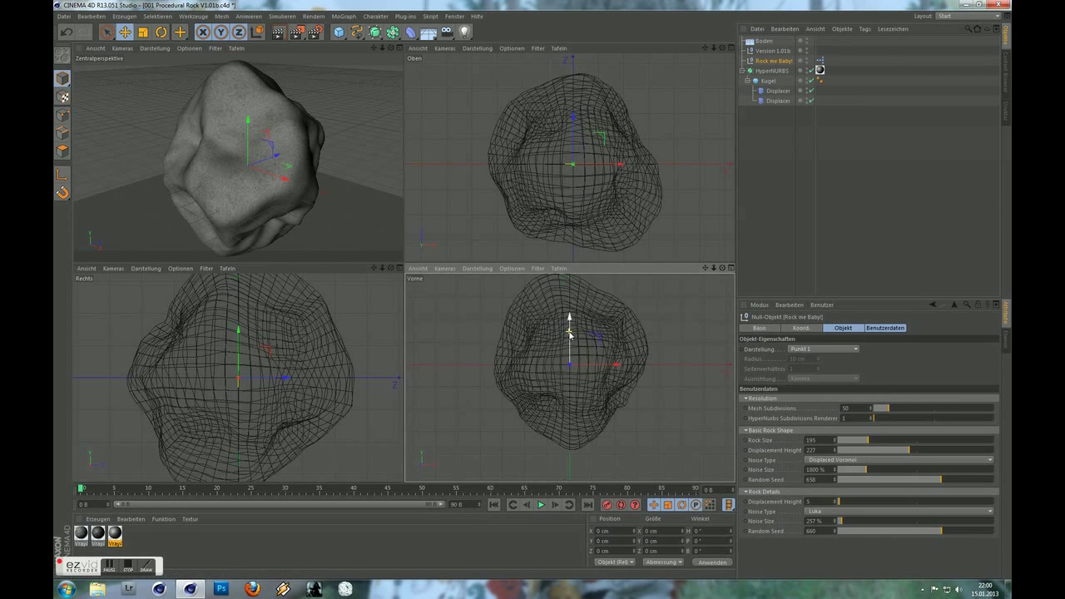
scroll(260, 387, "down", 3)
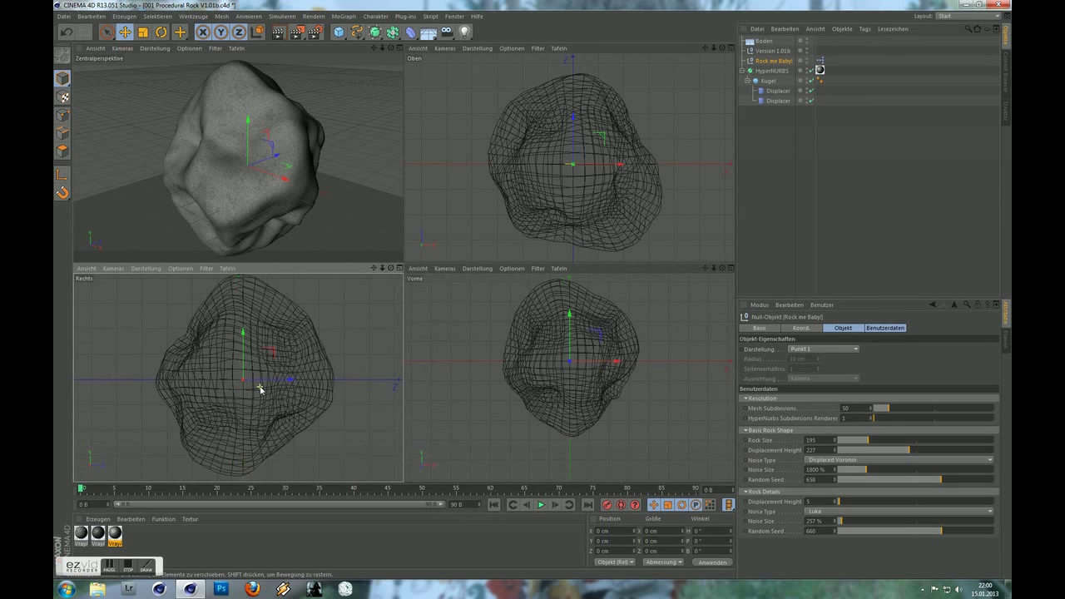
left_click(478, 269)
left_click(477, 283)
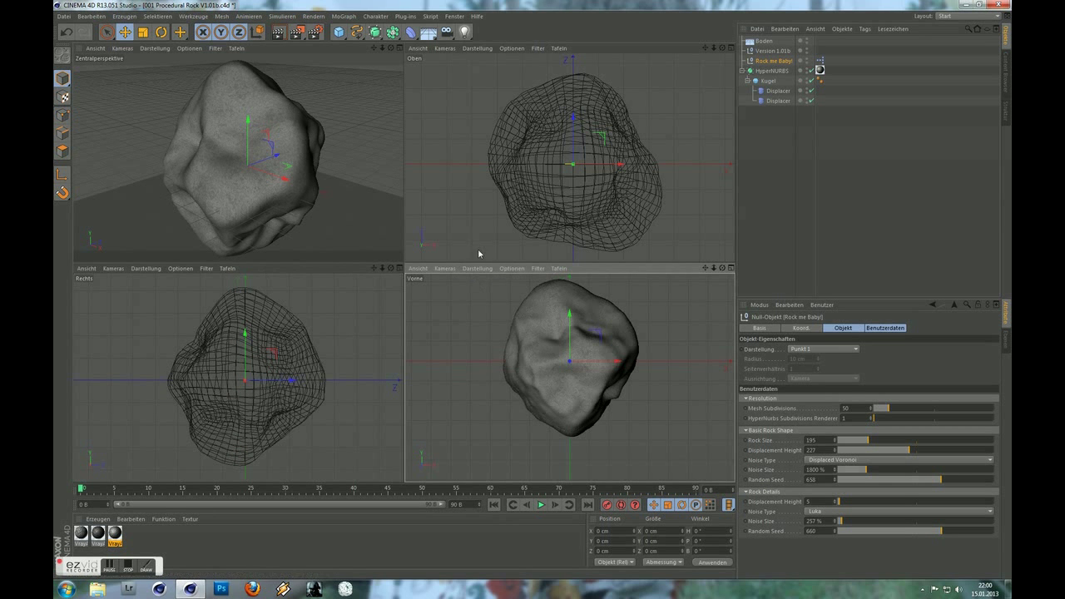
left_click(478, 47)
left_click(475, 64)
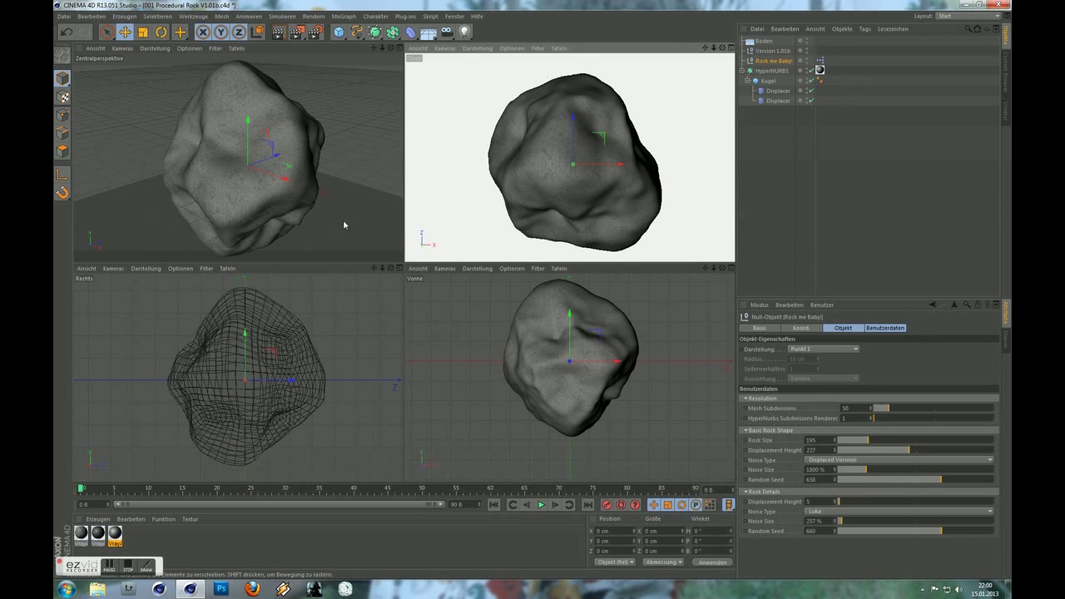
left_click(156, 268)
left_click(151, 284)
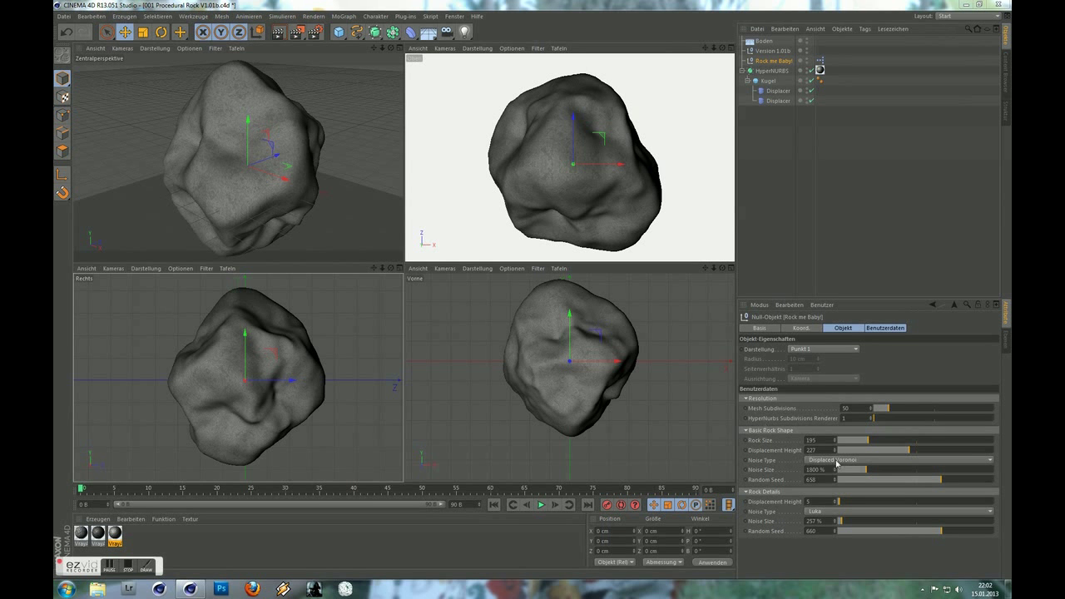
- Lower Rock Size to 183, try smaller Noise Size values, then reset Noise Size to 1800 %
mouse_move(868, 442)
left_mouse_down()
mouse_move(842, 443)
mouse_move(886, 447)
mouse_move(867, 445)
left_mouse_up()
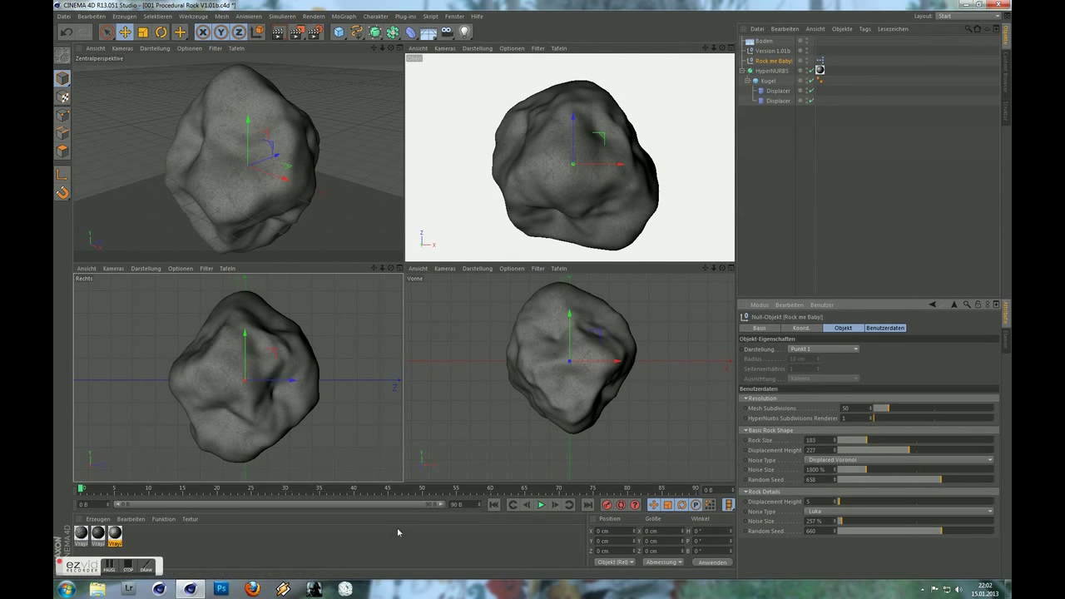
left_click(131, 566)
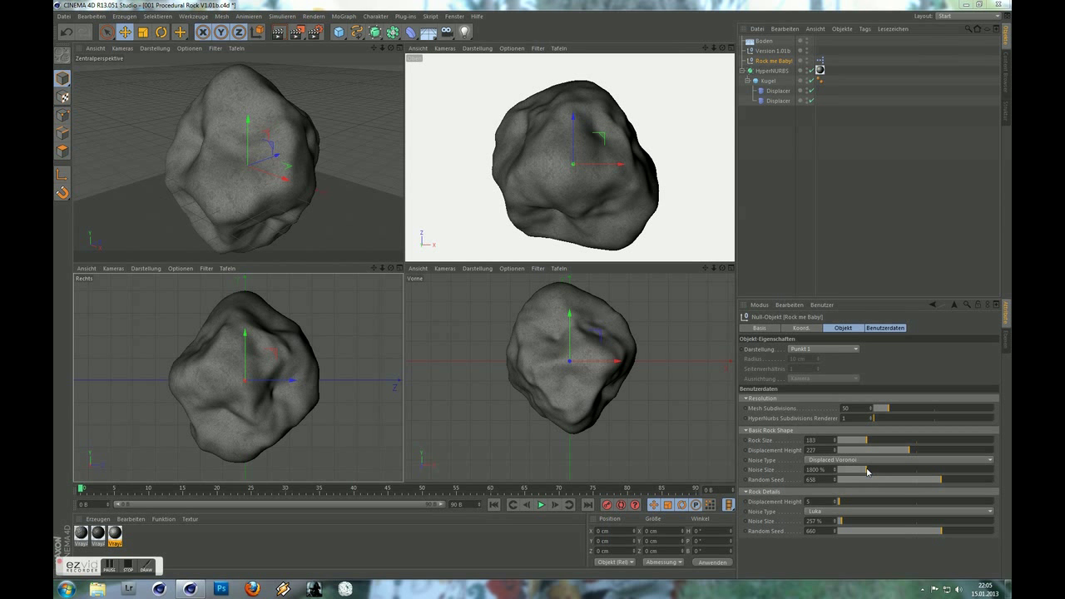
mouse_move(867, 470)
left_mouse_down()
mouse_move(846, 471)
mouse_move(904, 477)
mouse_move(866, 476)
left_mouse_up()
double_click(811, 470)
type("1800")
key("Return")
- Step the Random Seed down one at a time from 658 to 646
left_click(835, 482)
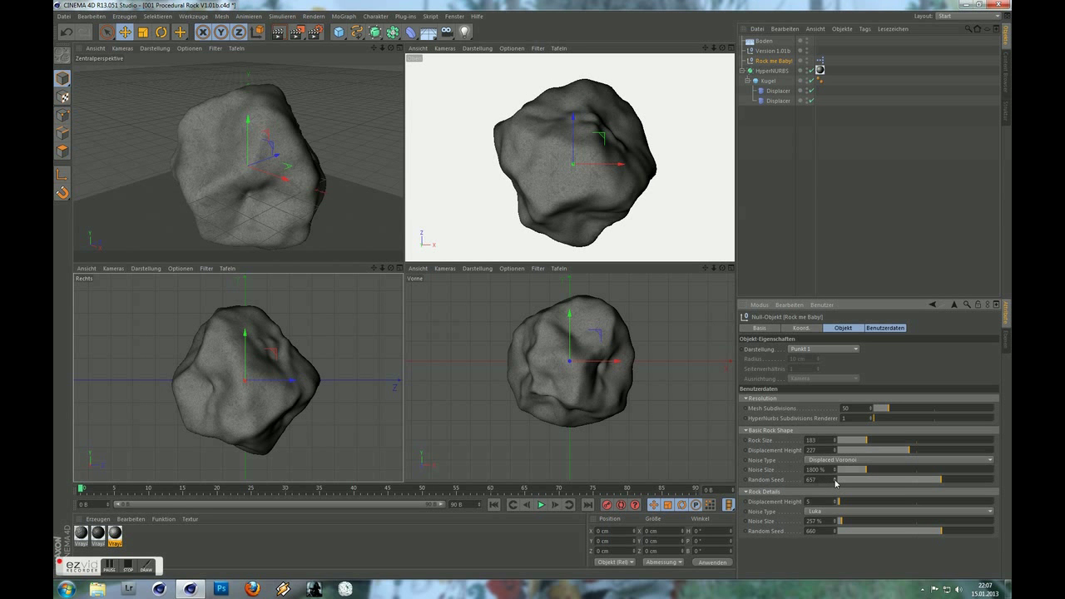
left_click(835, 482)
left_click(835, 481)
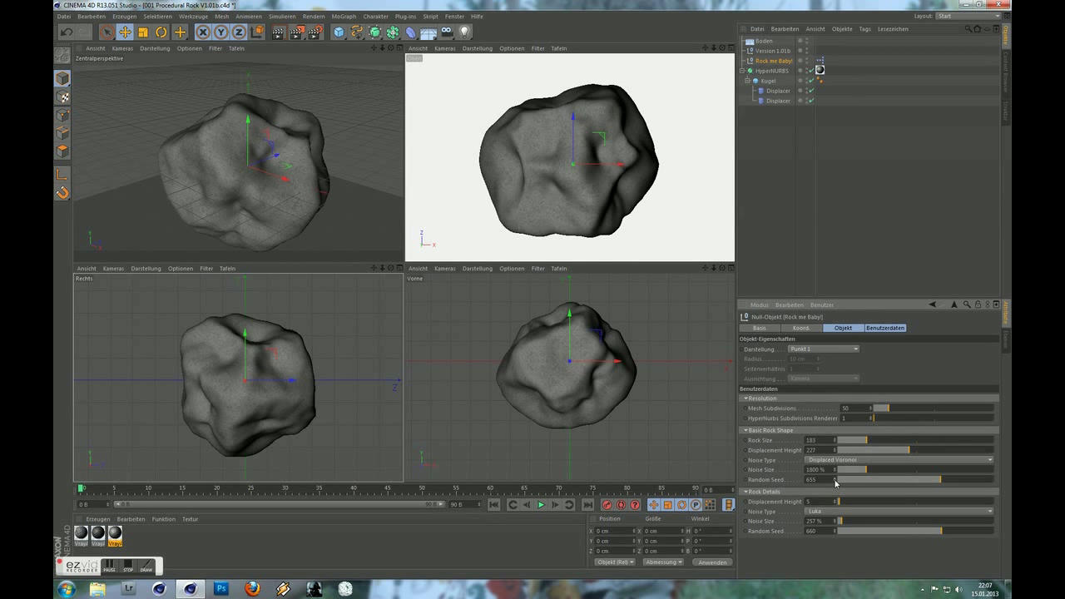
left_click(834, 481)
left_click(834, 482)
left_click(834, 481)
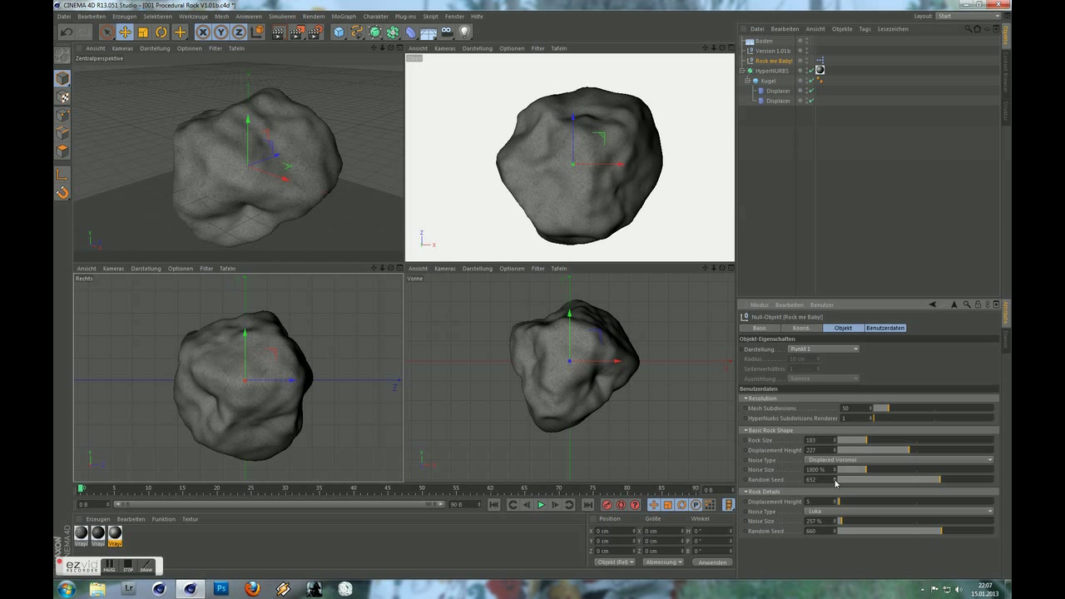
left_click(834, 481)
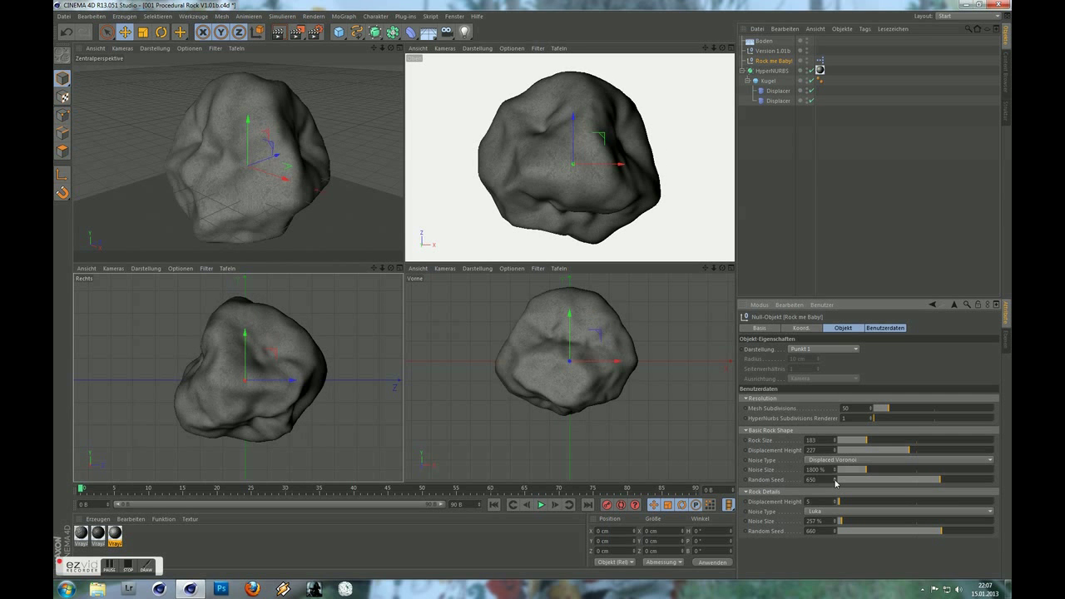
left_click(834, 481)
left_click(835, 482)
left_click(834, 482)
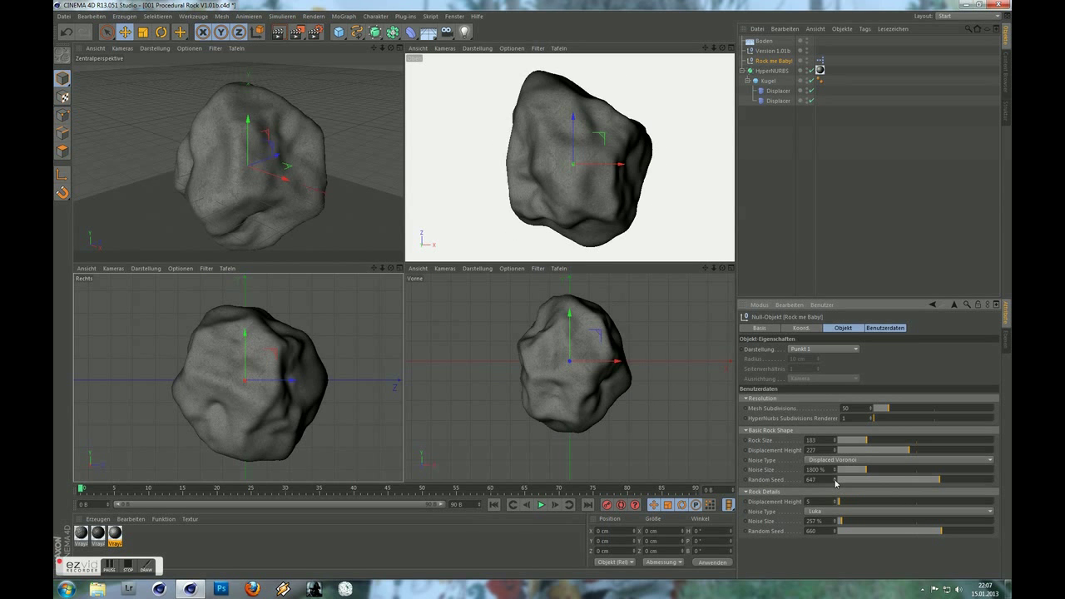
left_click(834, 482)
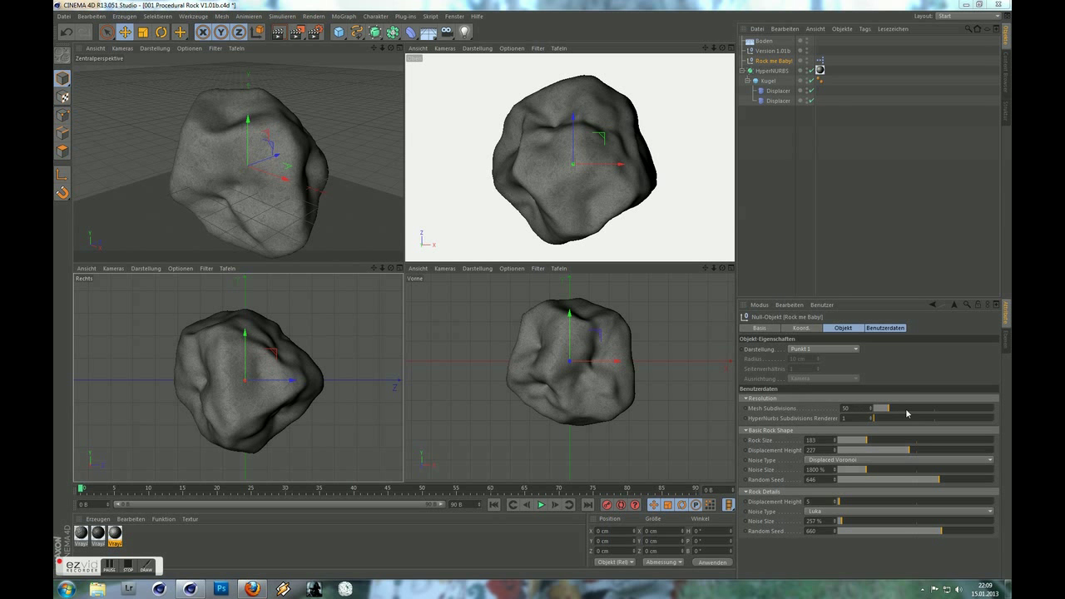
- Raise Mesh Subdivisions to 260 so the seed-646 rock shows fine craggy detail
left_click_drag(888, 410, 953, 413)
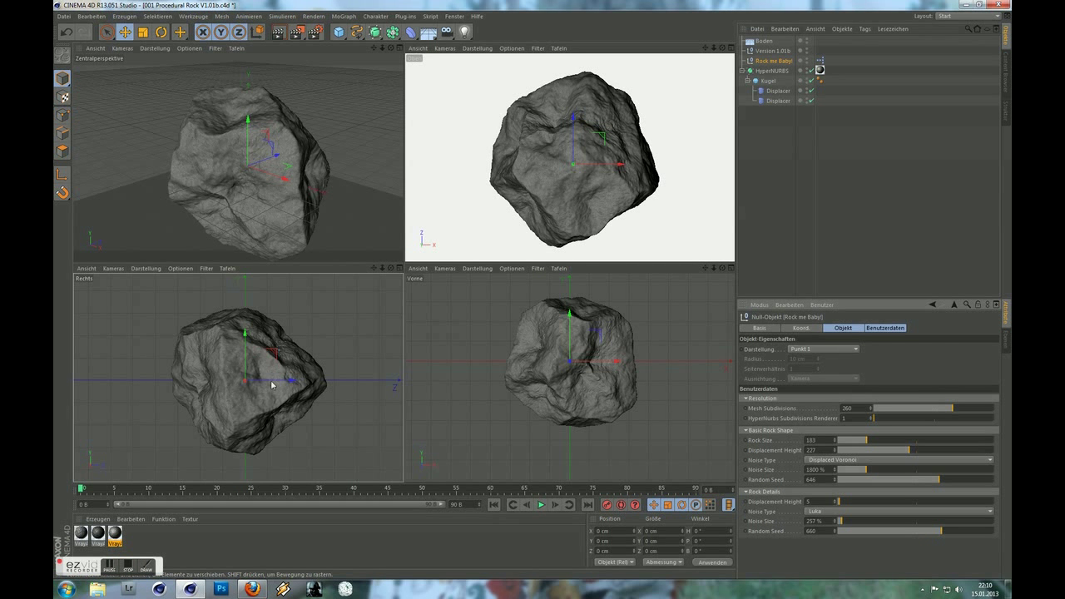
left_click(129, 567)
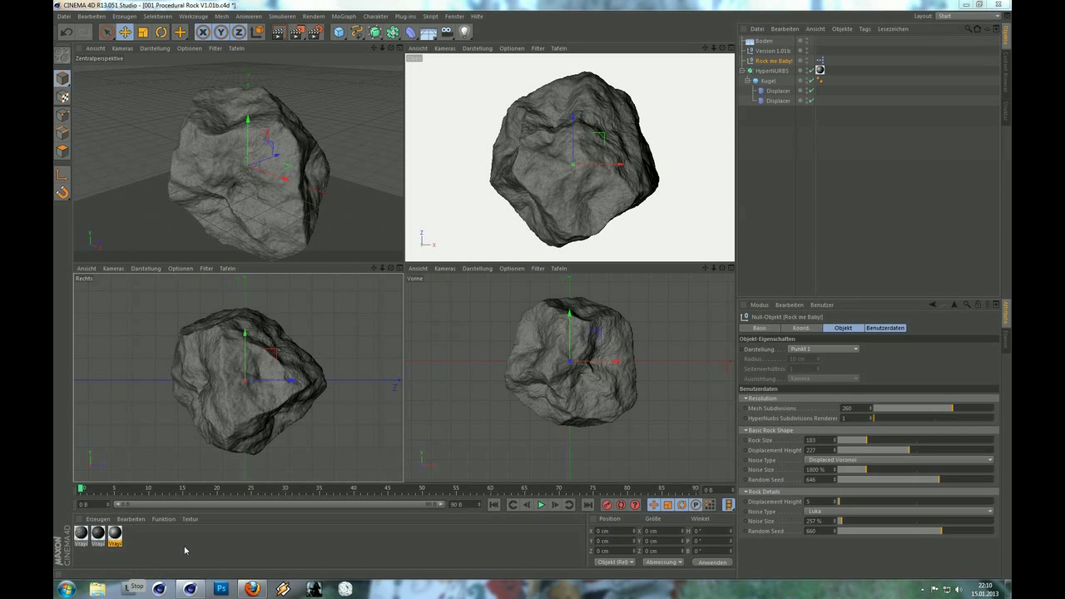